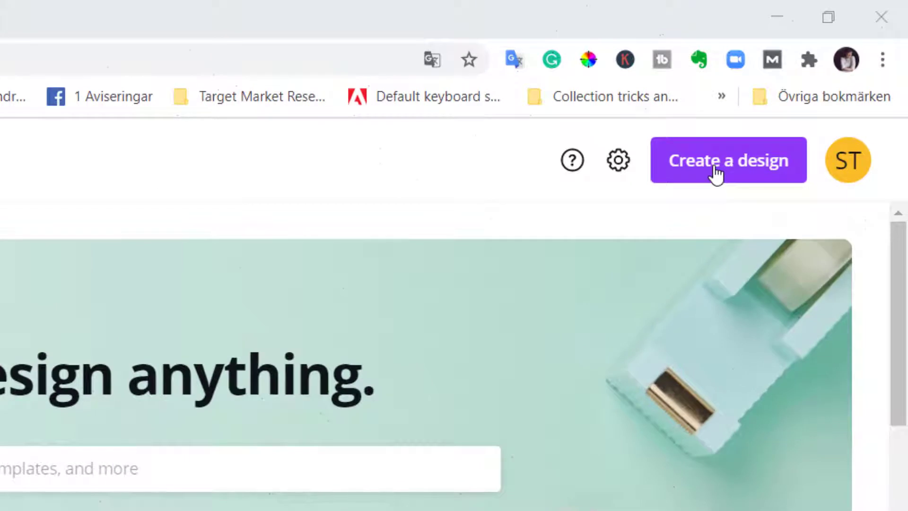
Step: Search the new-design types for 'card' to list formats such as Folded Card (Landscape)
left_click(716, 175)
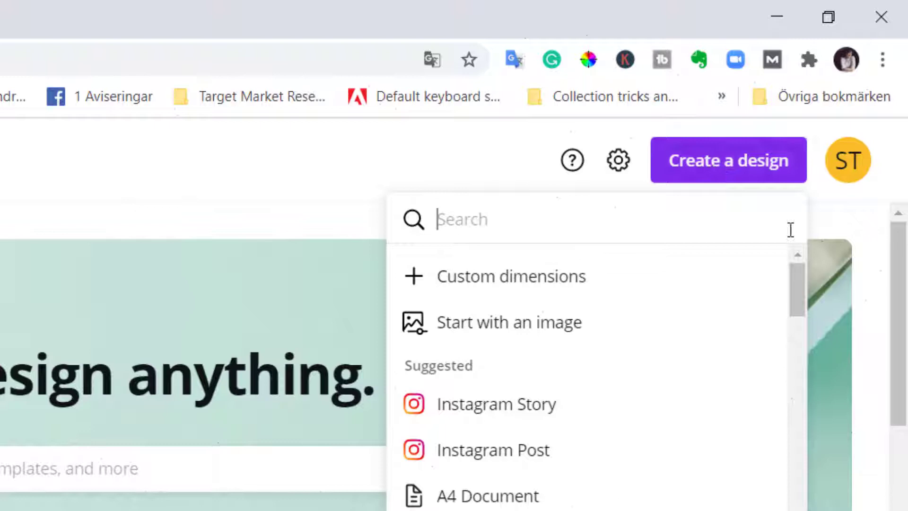
type("card")
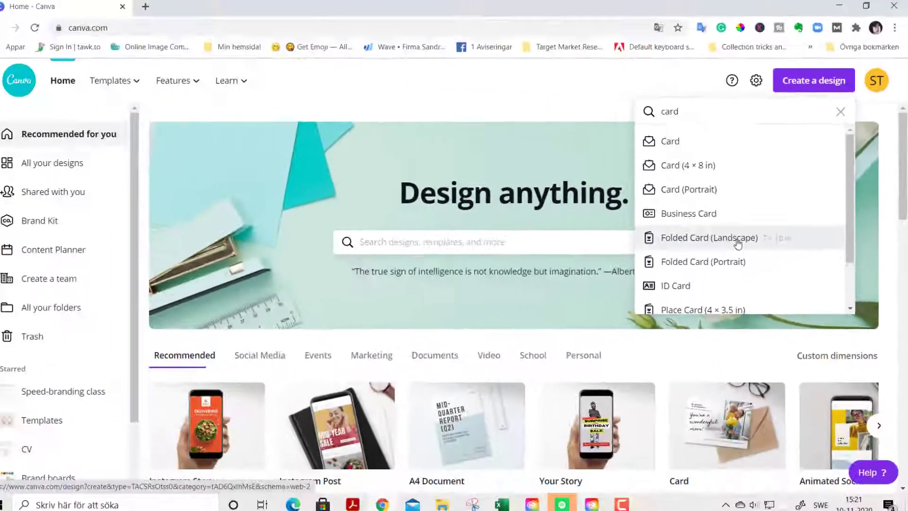
Step: Create a Folded Card (Landscape) design and add a full-page grid with its sky image removed
left_click(657, 286)
left_click(22, 239)
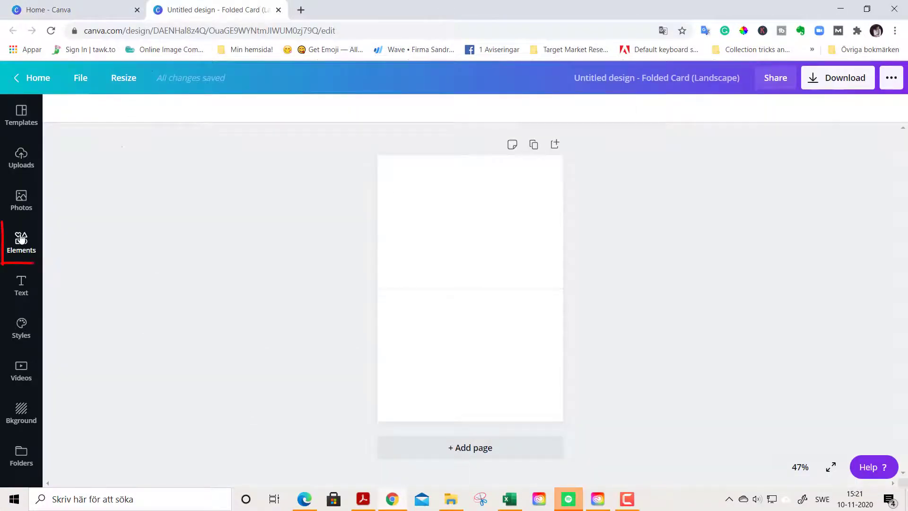
scroll(40, 237, "down", 8)
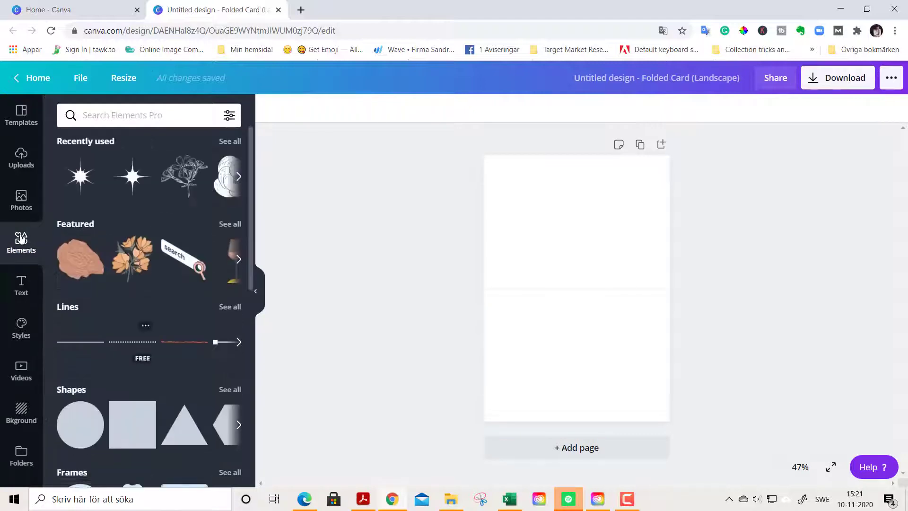
scroll(78, 230, "down", 3)
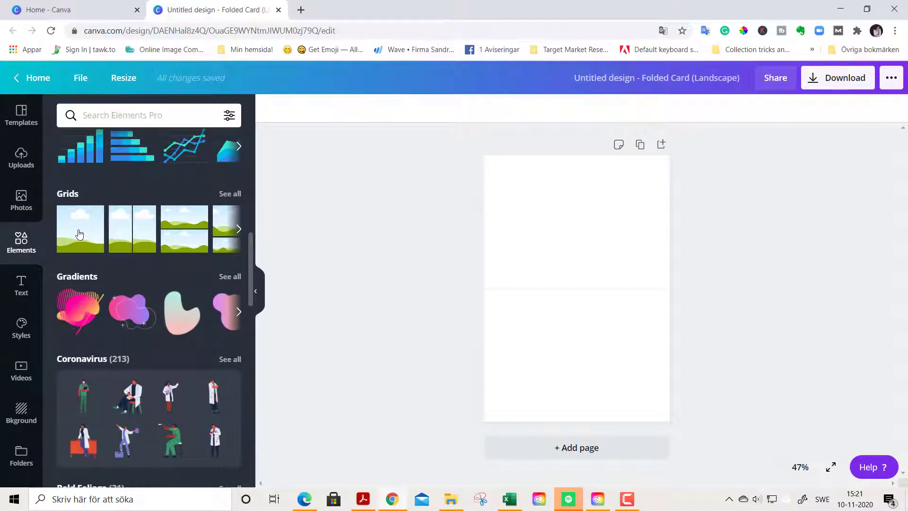
left_click(80, 229)
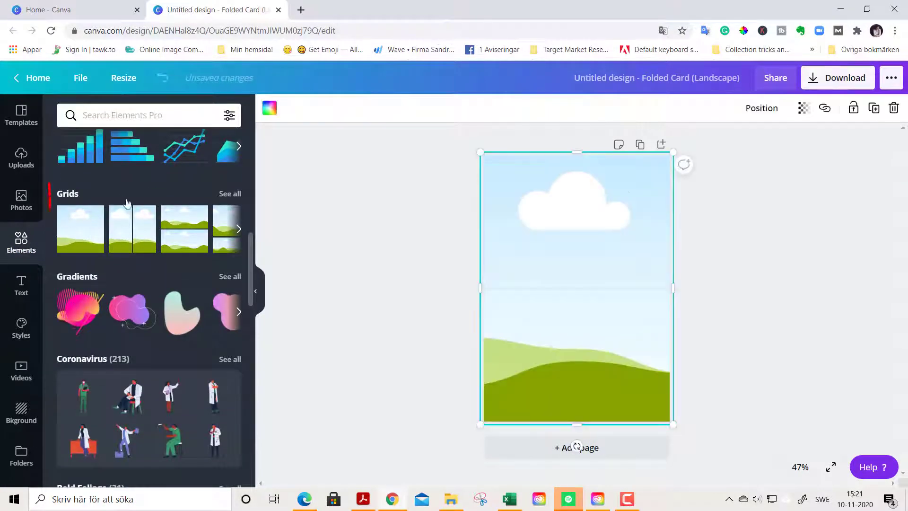
left_click(267, 112)
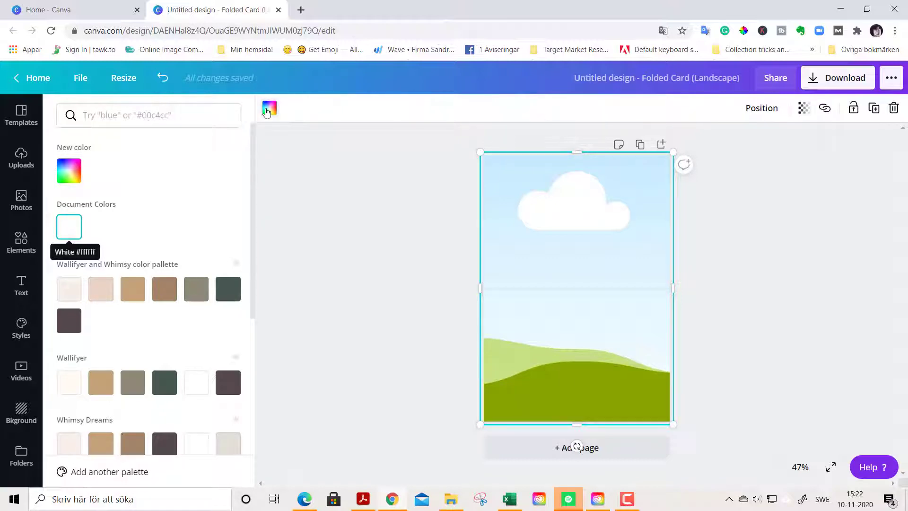
key("Return")
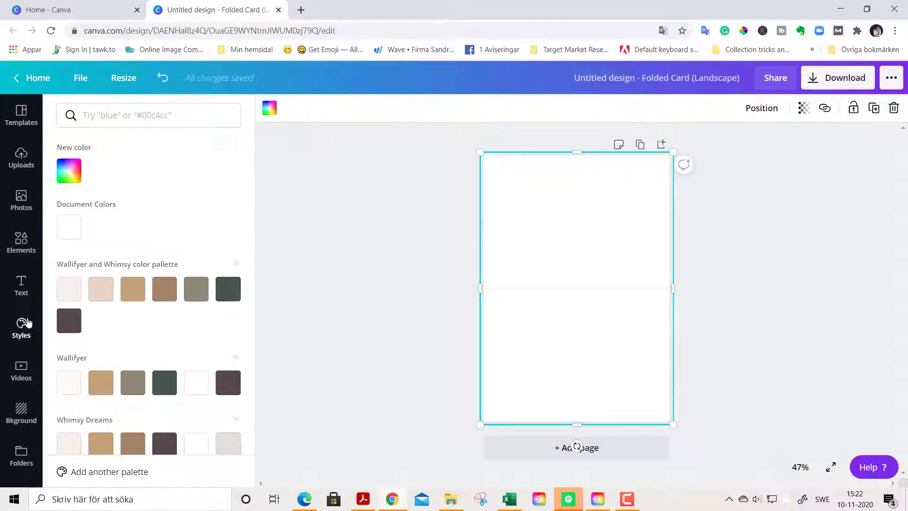
Step: Add a sky-and-hills grid and resize it into a centred 5×5 square on the lower half
left_click(21, 242)
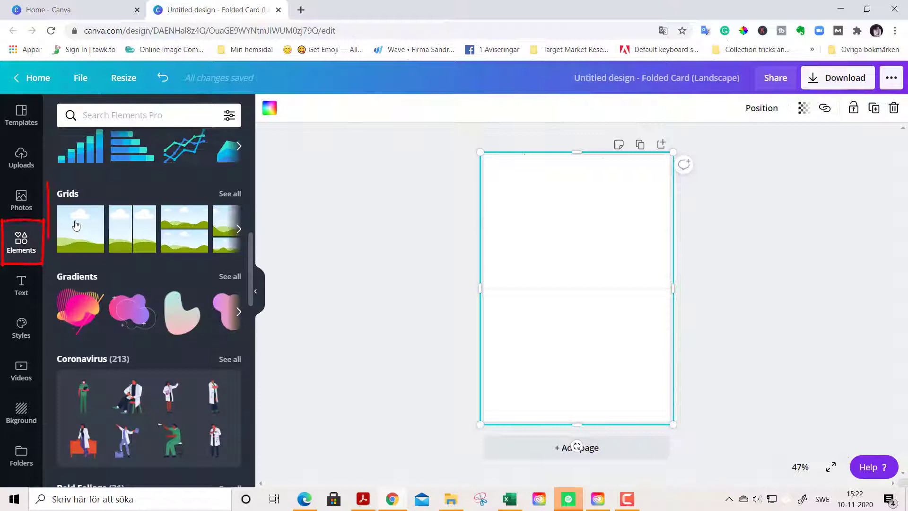
left_click(76, 226)
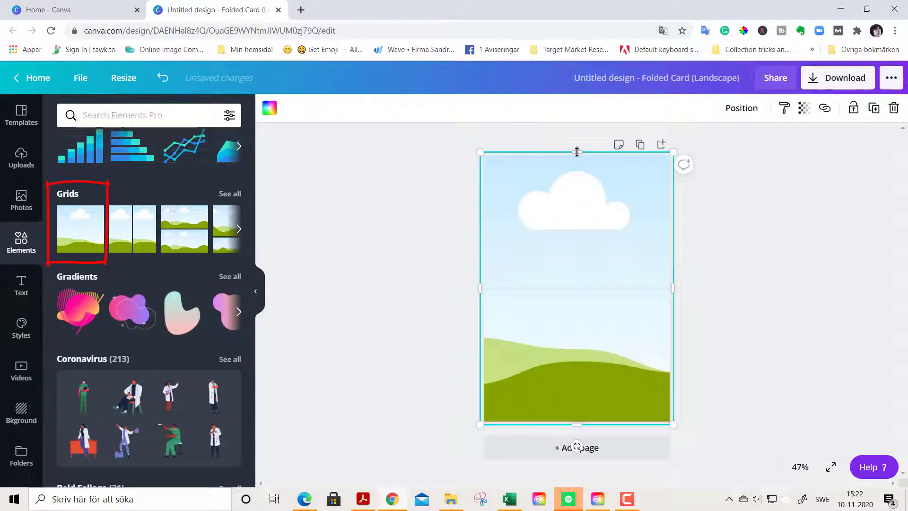
left_click_drag(577, 152, 574, 298)
left_click_drag(496, 363, 543, 355)
left_click_drag(629, 347, 602, 345)
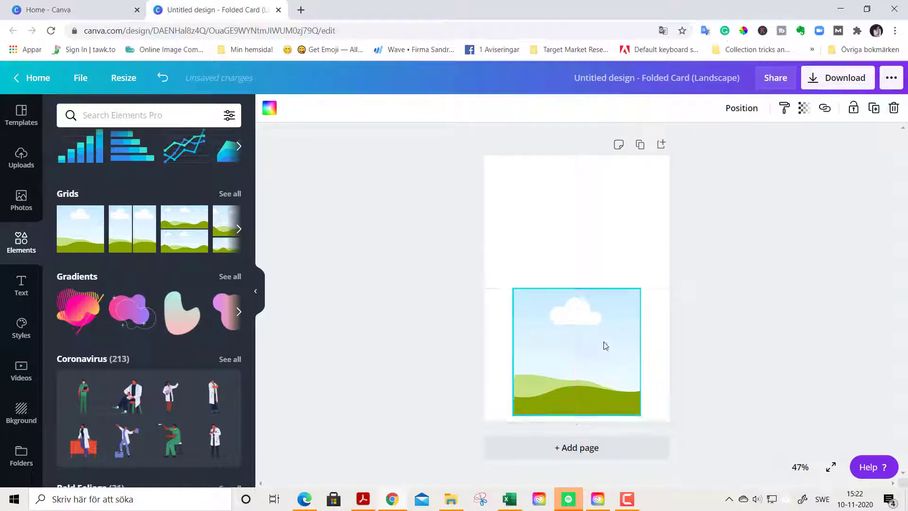
left_click_drag(640, 419, 619, 391)
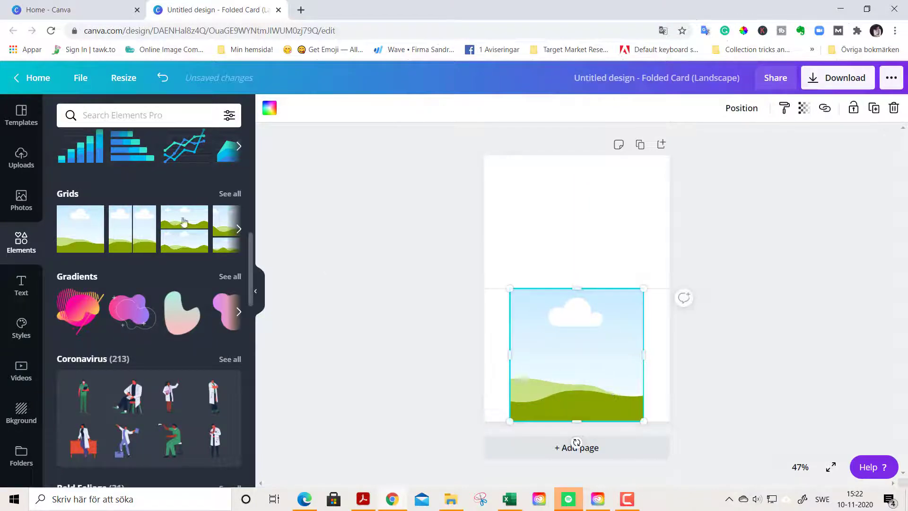
Step: Upload the rose wreath image 8.png from the computer into Uploads
left_click(21, 158)
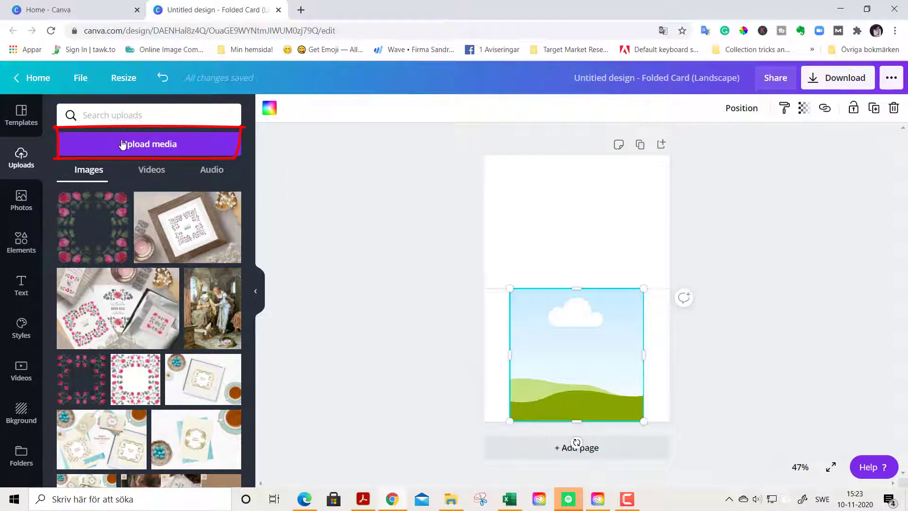
left_click(122, 144)
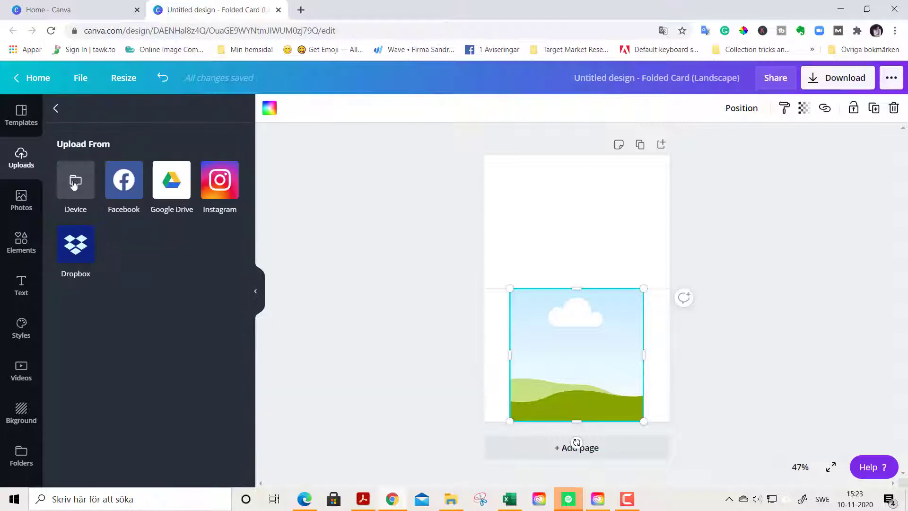
left_click(75, 184)
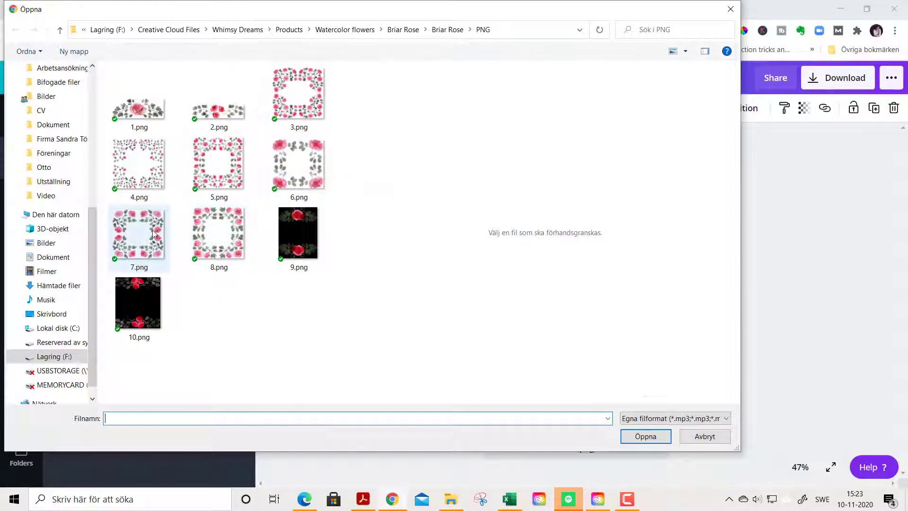
left_click(199, 226)
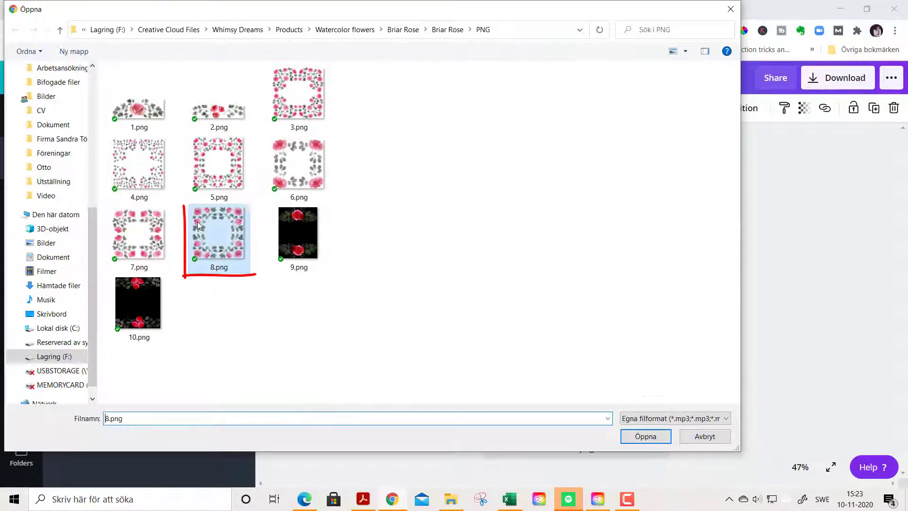
left_click(643, 436)
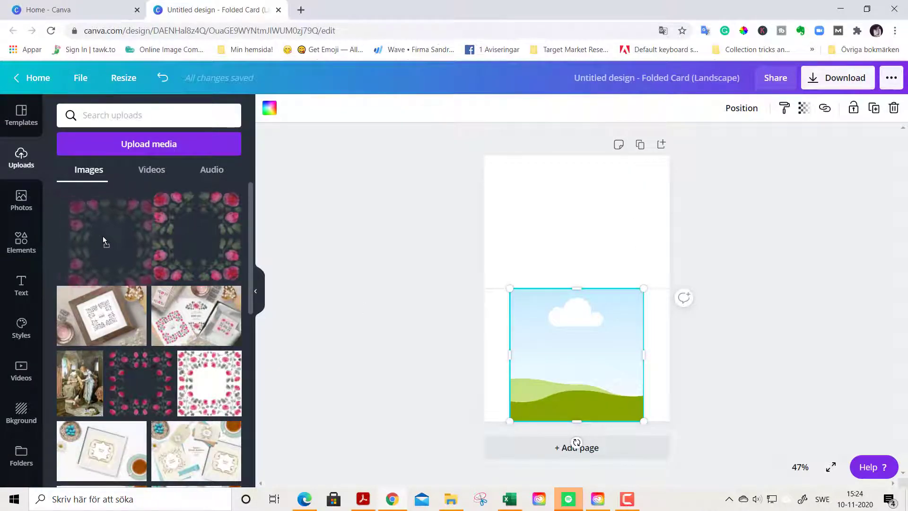
Step: Drop the uploaded rose wreath into the image frame and centre it on the lower half
left_click_drag(103, 236, 559, 354)
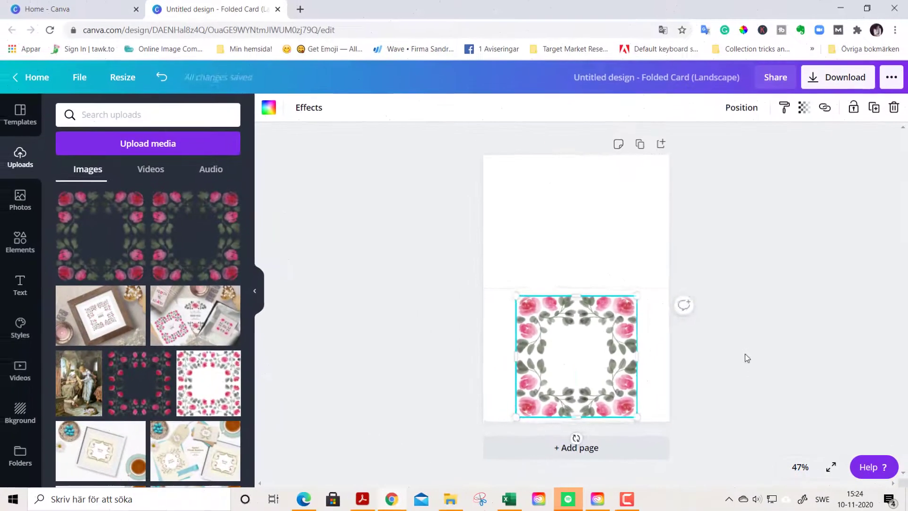
left_click_drag(494, 226, 493, 225)
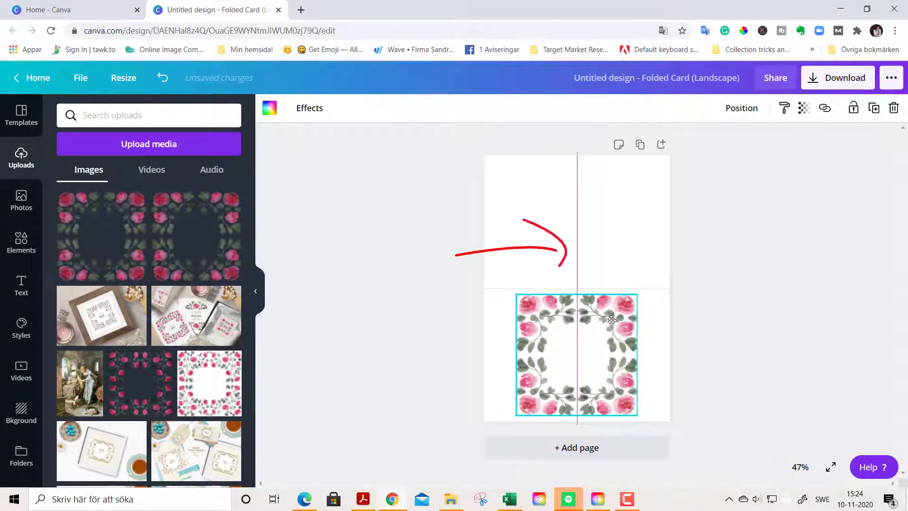
left_click_drag(611, 320, 611, 323)
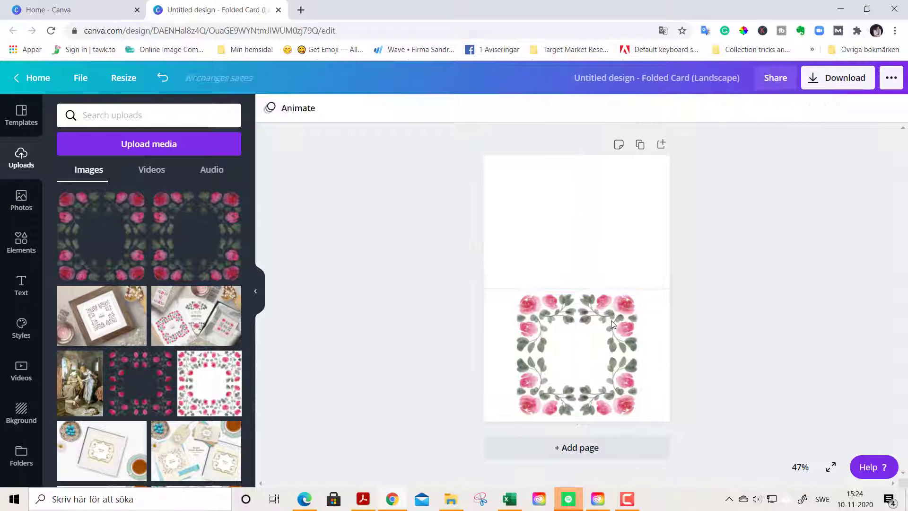
key("Escape")
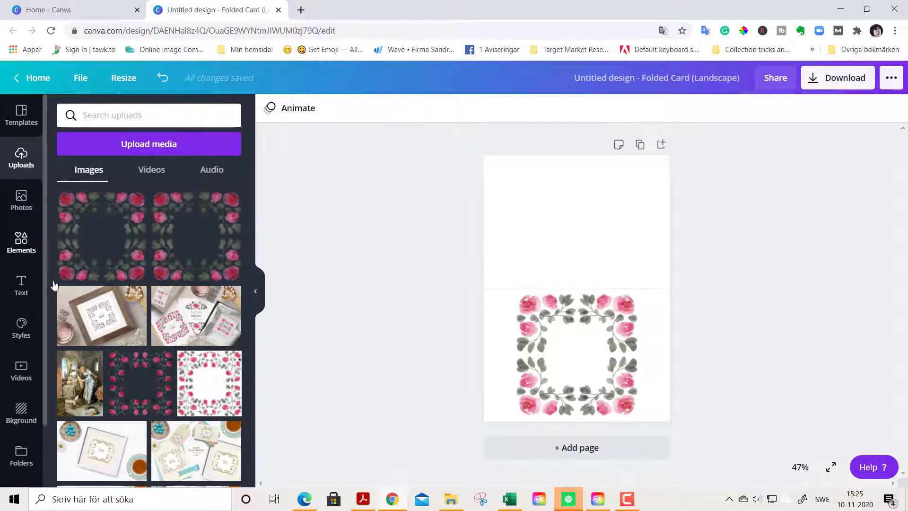
Step: Add the 'Happy Birthday MICHELLE!' text from a 'birthday' search, shrunk and centred in the wreath
left_click(21, 284)
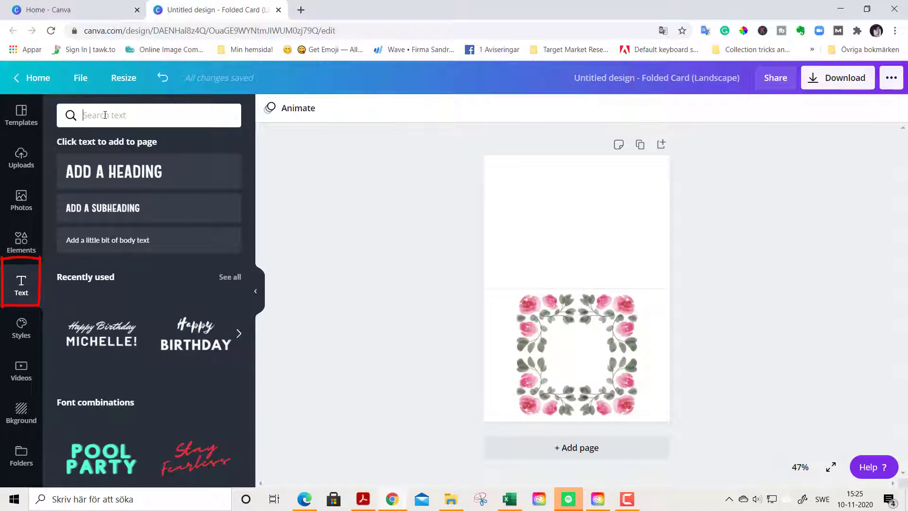
type("birthday")
key("Return")
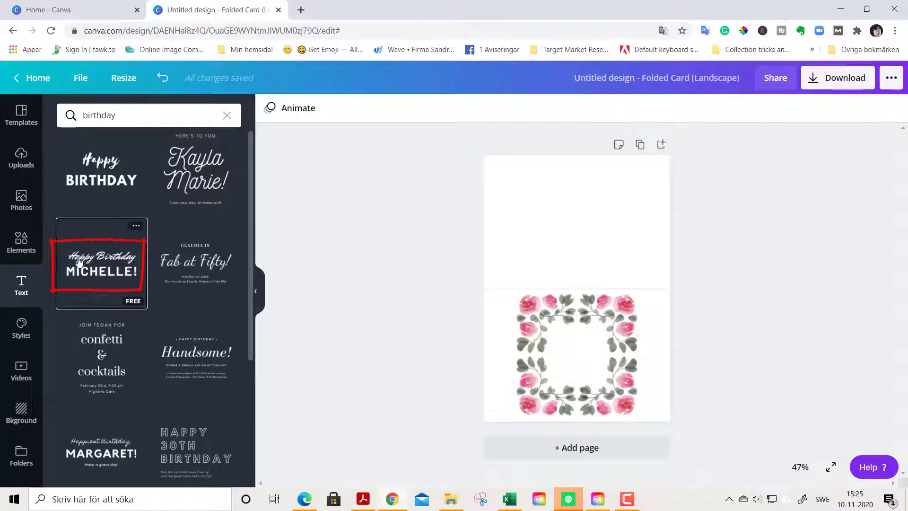
left_click(80, 263)
left_click_drag(634, 270, 583, 286)
left_click_drag(567, 303, 600, 344)
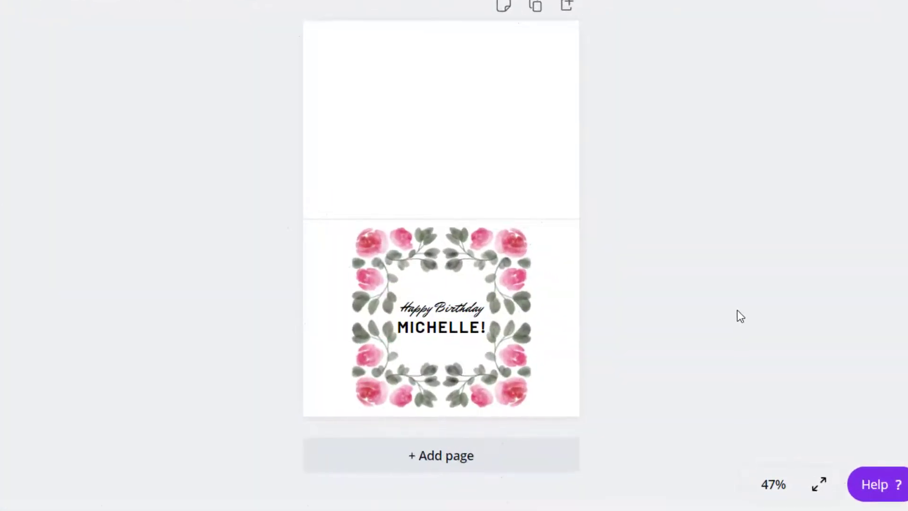
Step: Select the greeting text and search the font list for 'road'
left_click(450, 318)
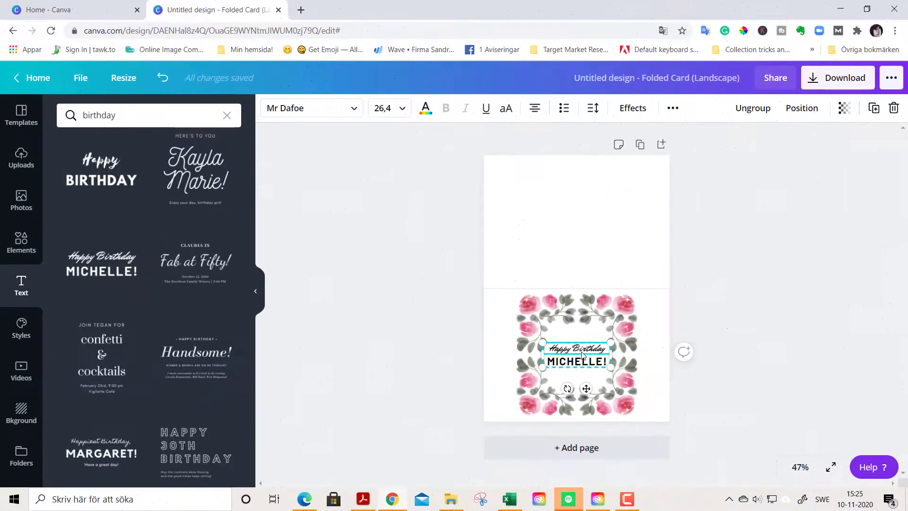
left_click(279, 116)
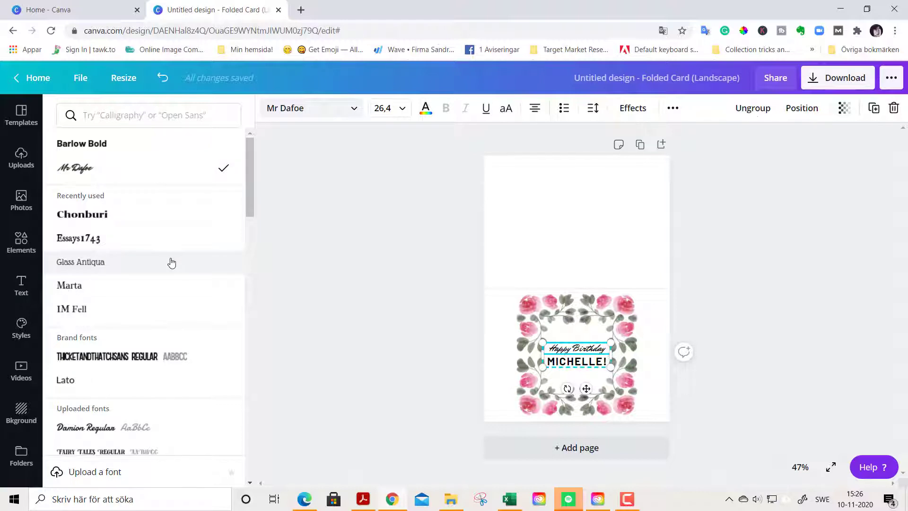
left_click(131, 116)
type("road")
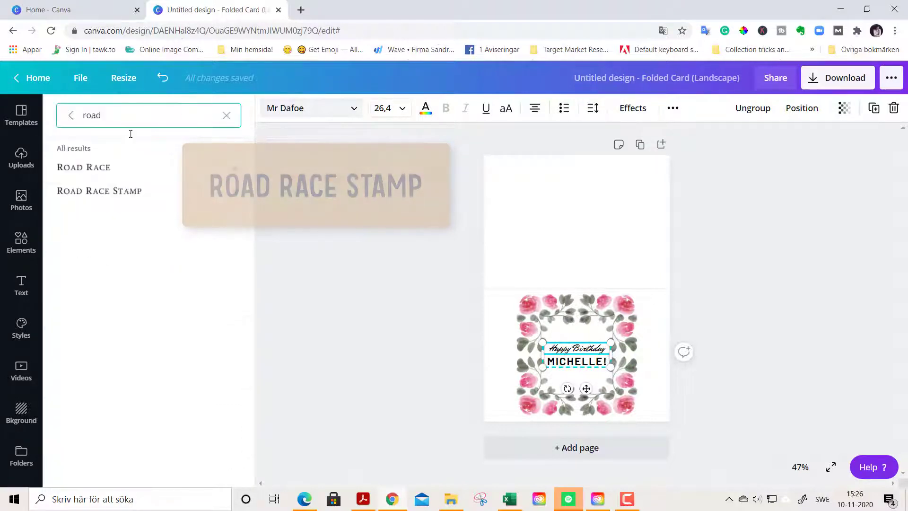
Step: Replace the name MICHELLE! with ANNA
left_click(108, 195)
double_click(583, 369)
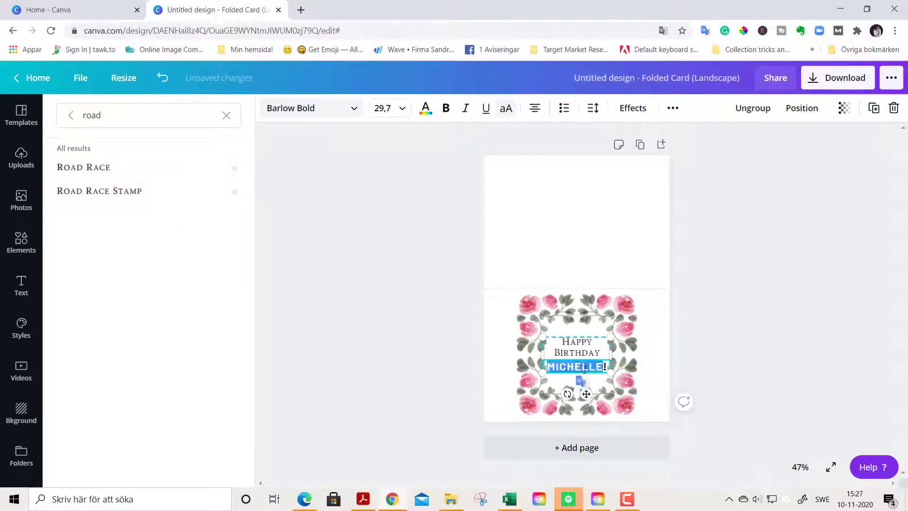
triple_click(591, 367)
type("ANNA")
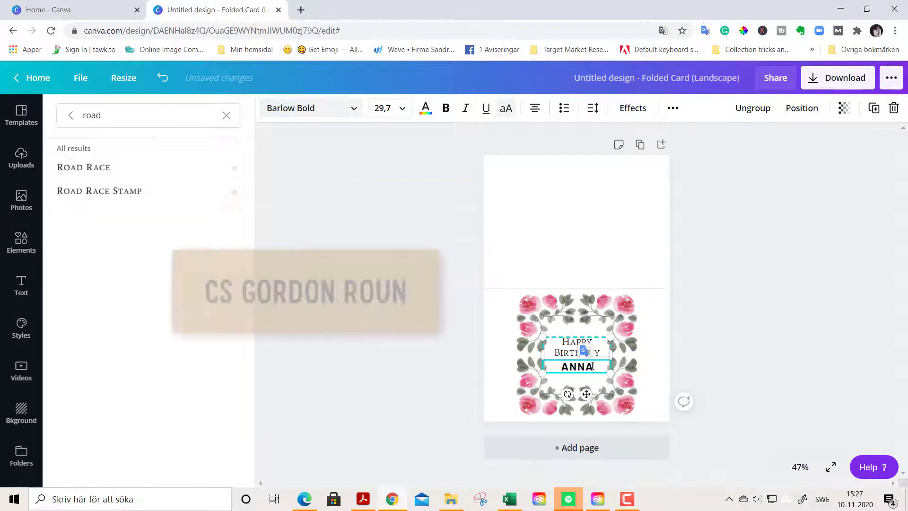
Step: Give ANNA the CS Gordon Rounded font, found by searching 'ca gord'
triple_click(115, 115)
type("c")
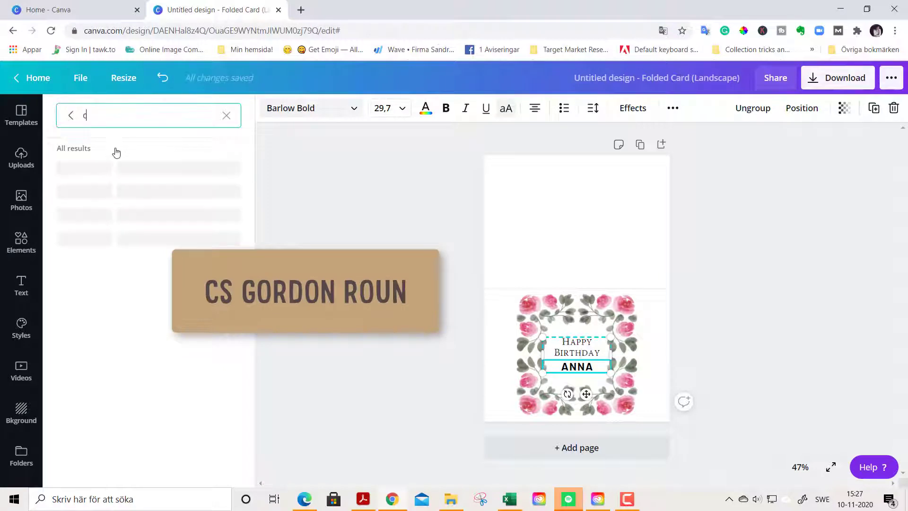
type("a gord")
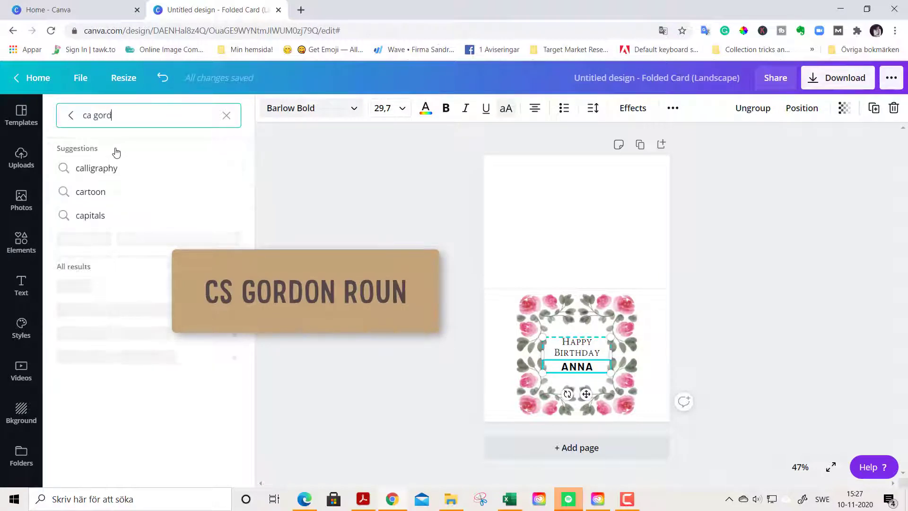
left_click(119, 201)
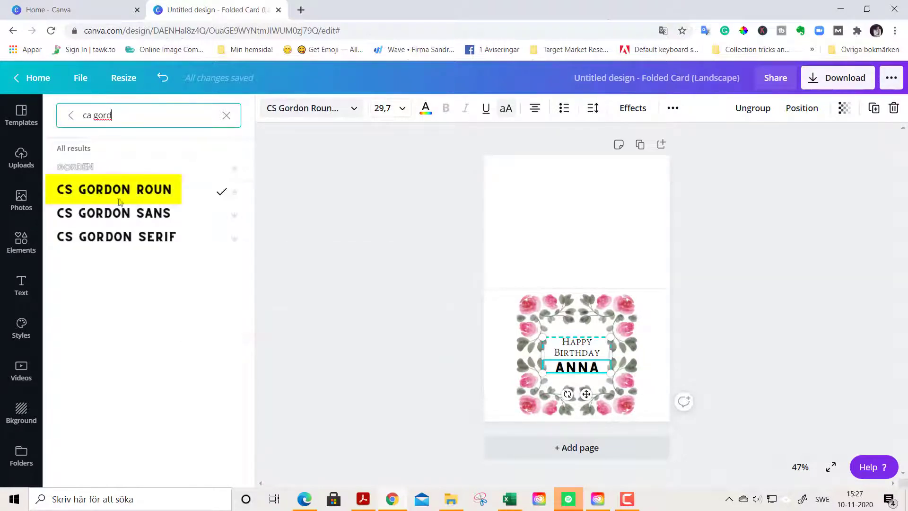
left_click(569, 347)
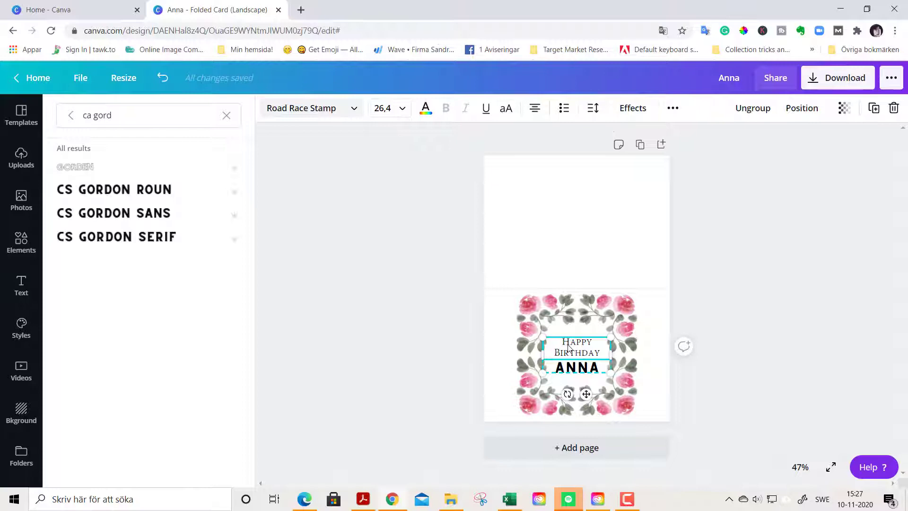
Step: Colour the whole greeting with the custom colour #8D8A77
left_click(425, 111)
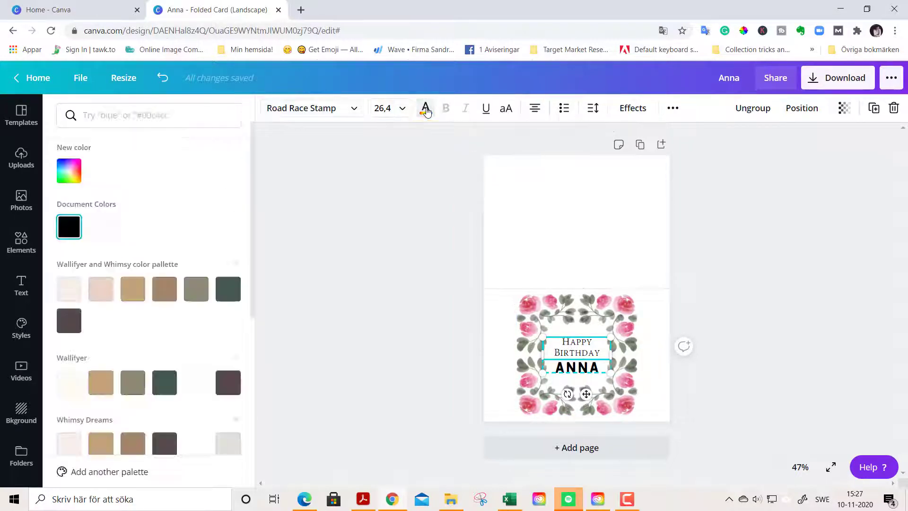
left_click(68, 180)
left_click(160, 294)
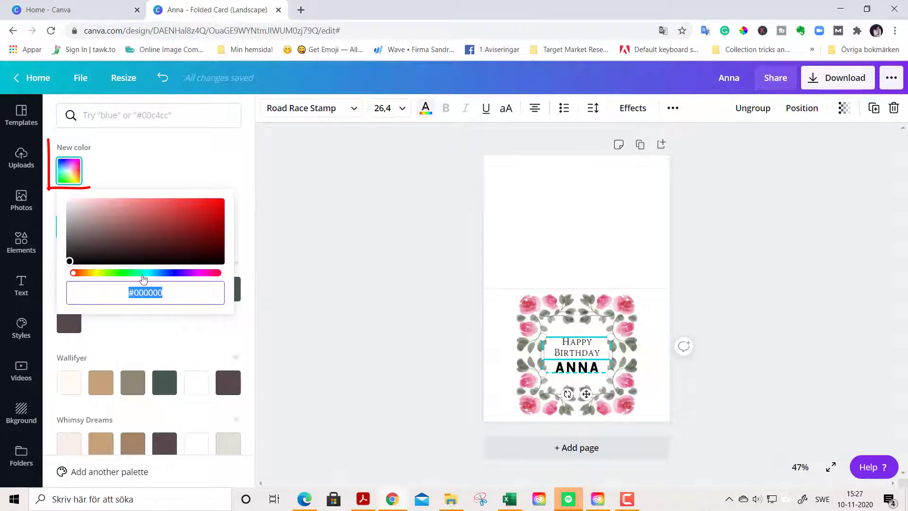
type("#8D8A77")
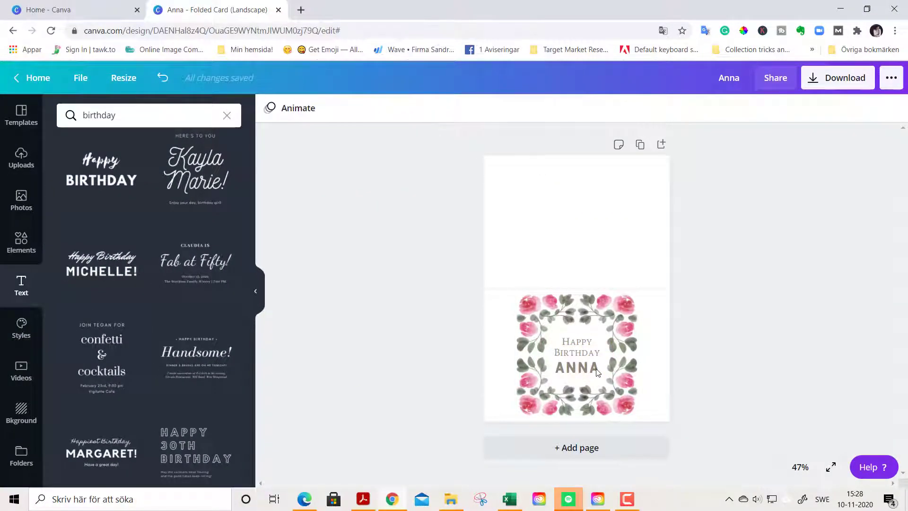
left_click(597, 372)
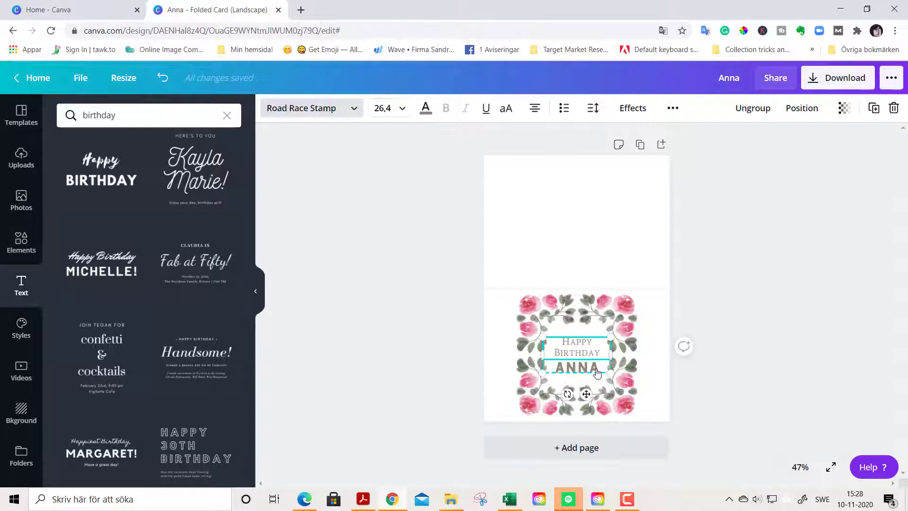
Step: Apply Glass Antiqua to Happy Birthday, undoing the change on the name
left_click(307, 115)
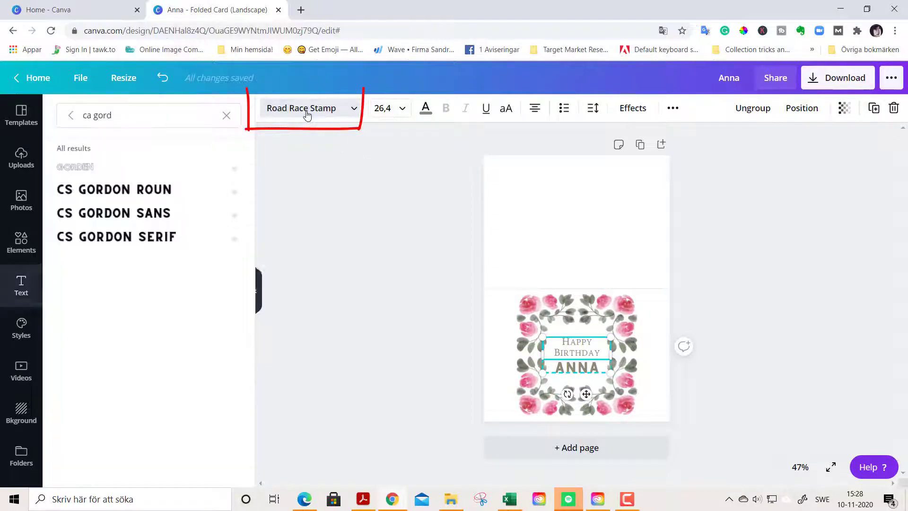
left_click(169, 109)
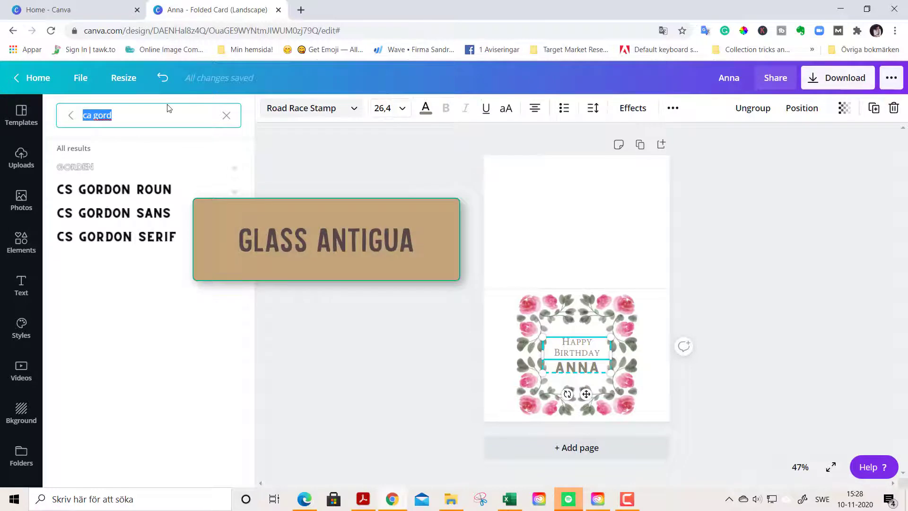
type("Glass")
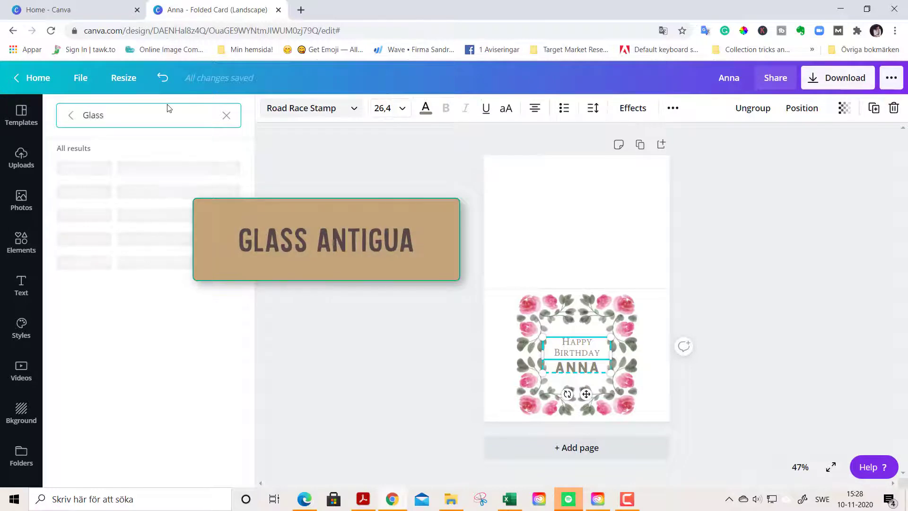
left_click(123, 176)
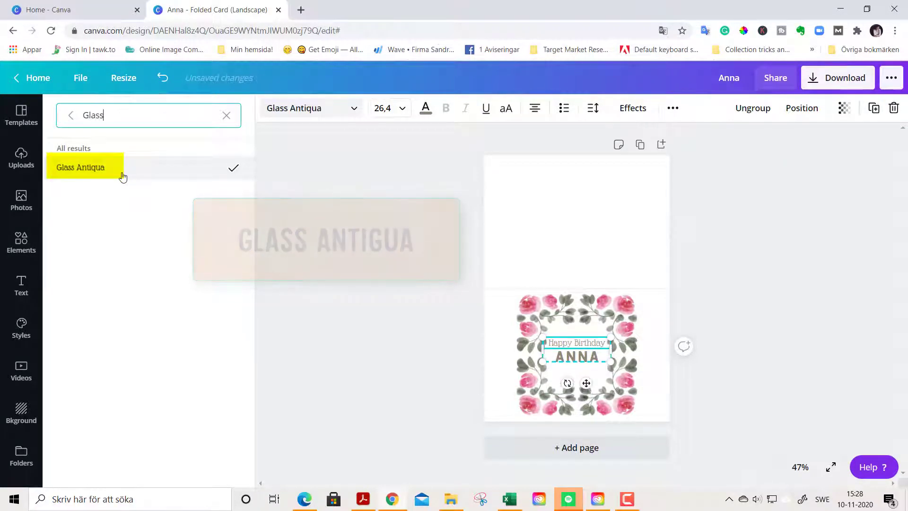
key("ctrl+z")
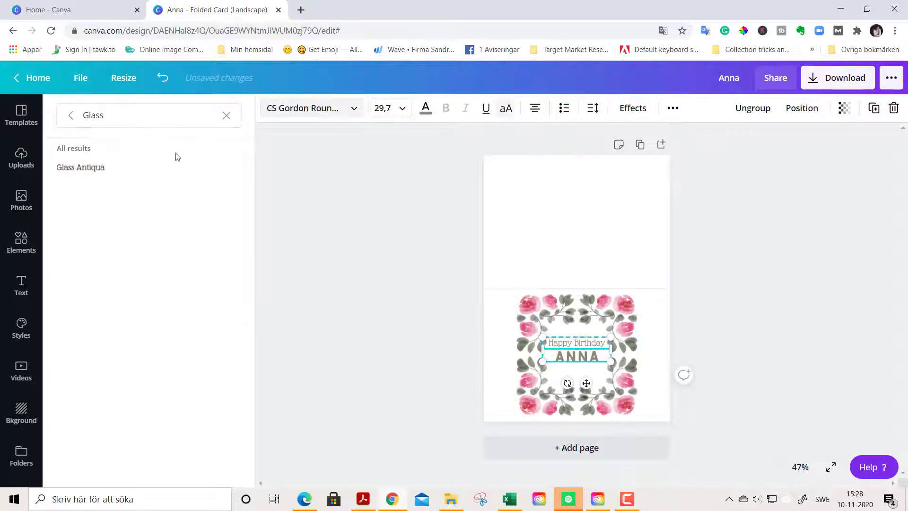
Step: Set the name ANNA in Chonburi, found by searching 'Chon'
left_click(290, 116)
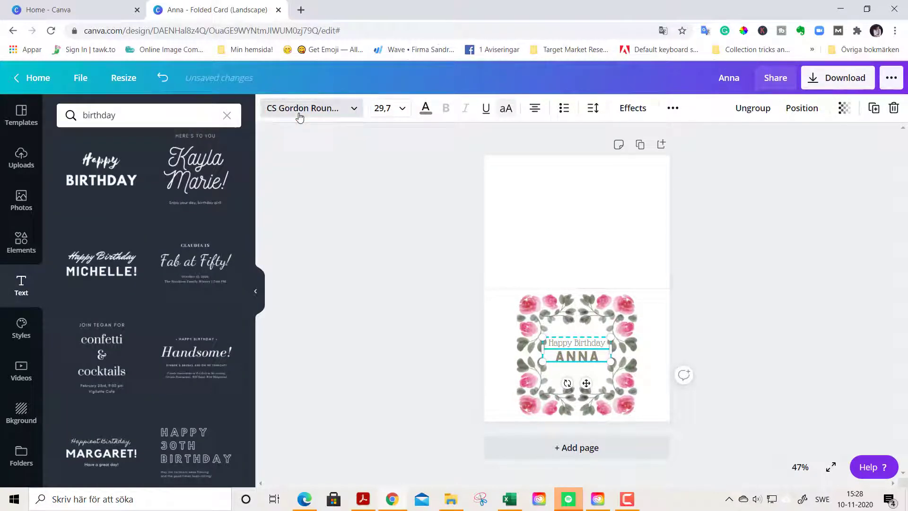
left_click(300, 117)
type("Chon")
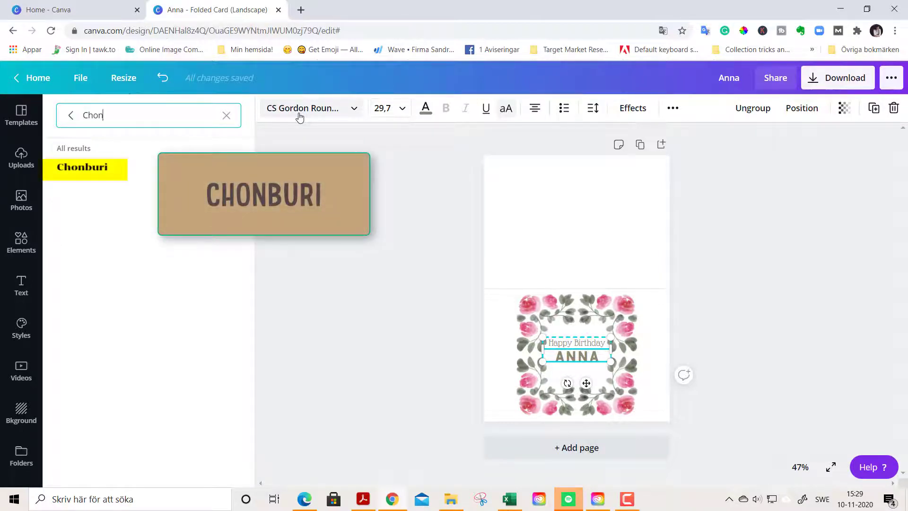
left_click(107, 167)
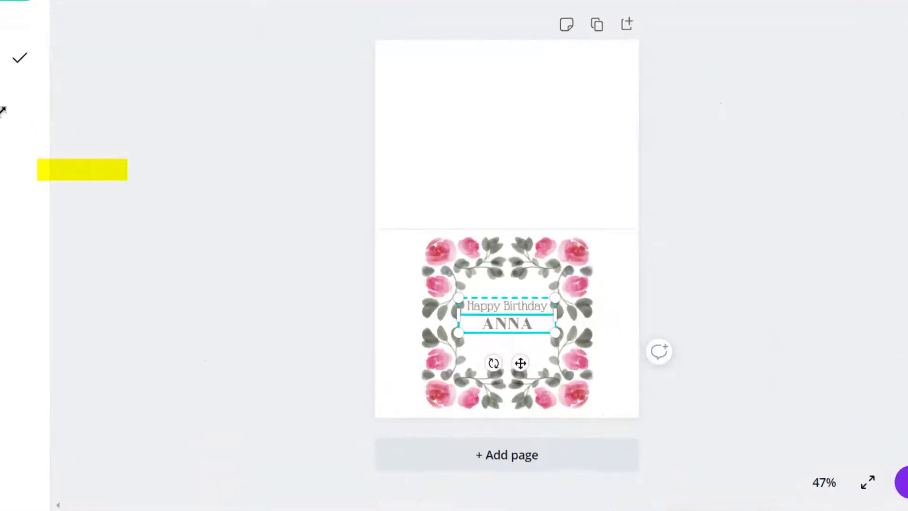
left_click(715, 312)
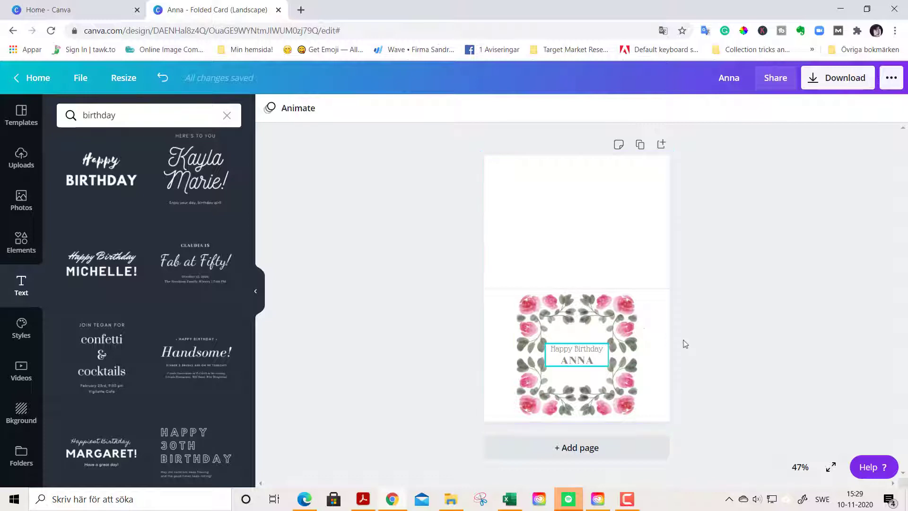
Step: Set the card page background to pale pink #F6EFEF
left_click(490, 305)
left_click(268, 109)
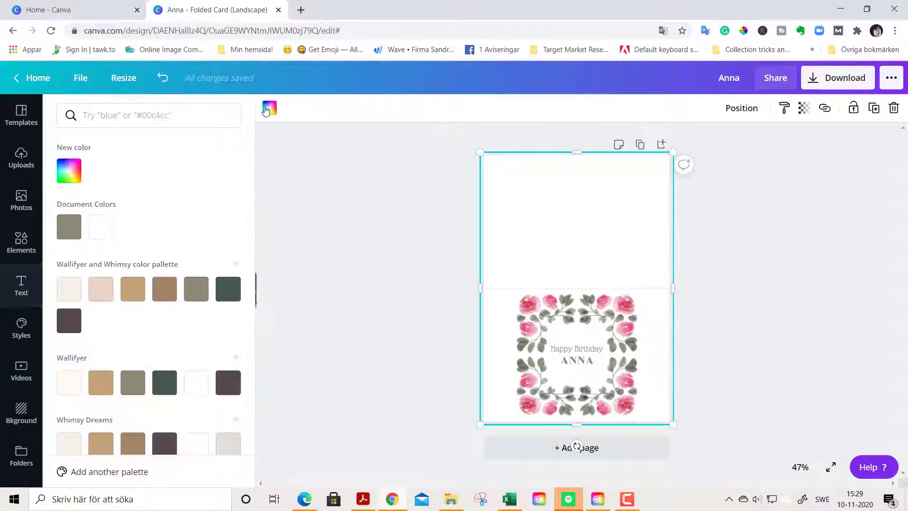
left_click(69, 171)
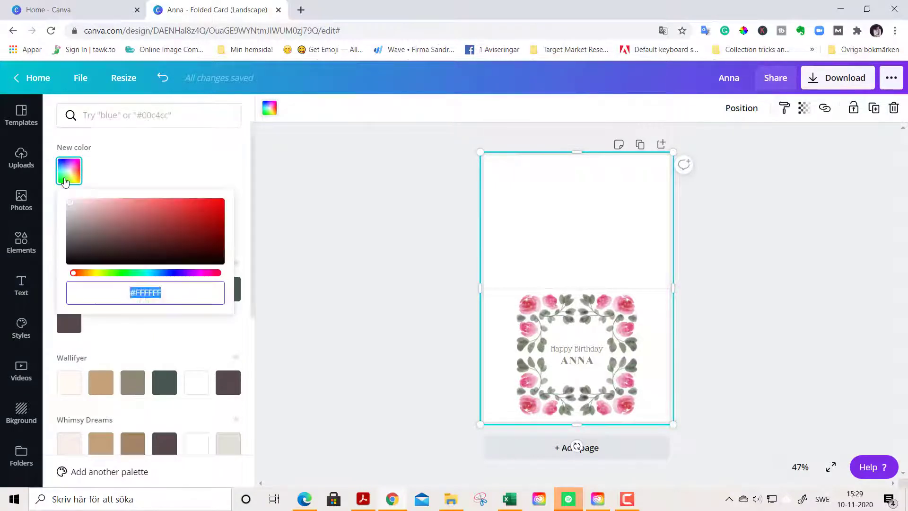
type("#F6EFEF")
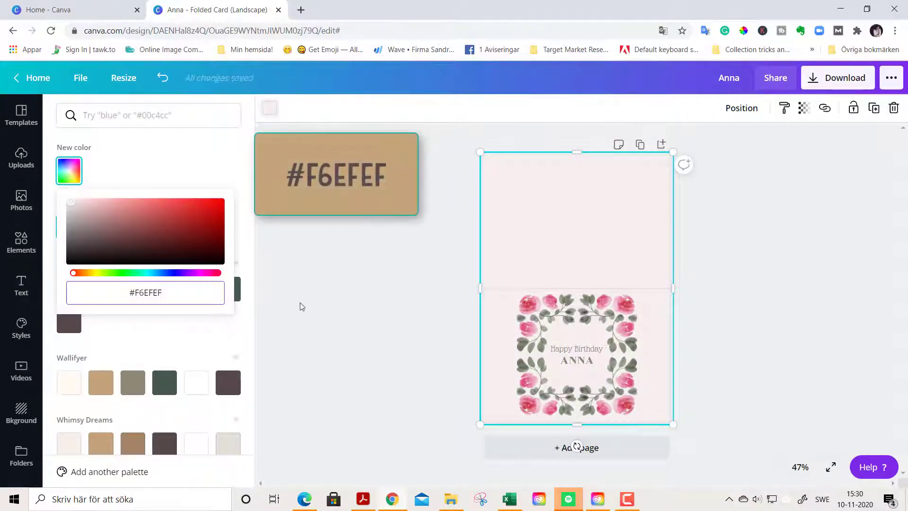
left_click(298, 305)
Step: Show the print bleed, then download the card as PDF Print with crop marks and bleed
left_click(78, 81)
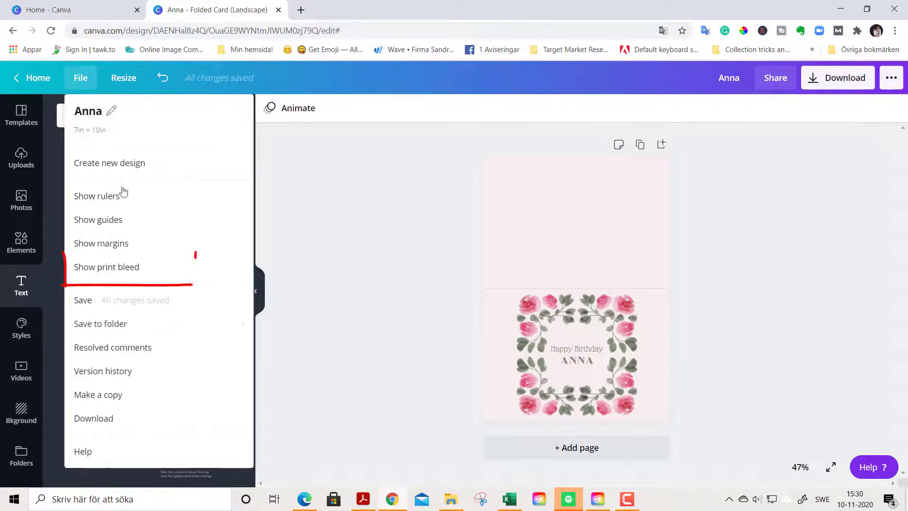
left_click(155, 277)
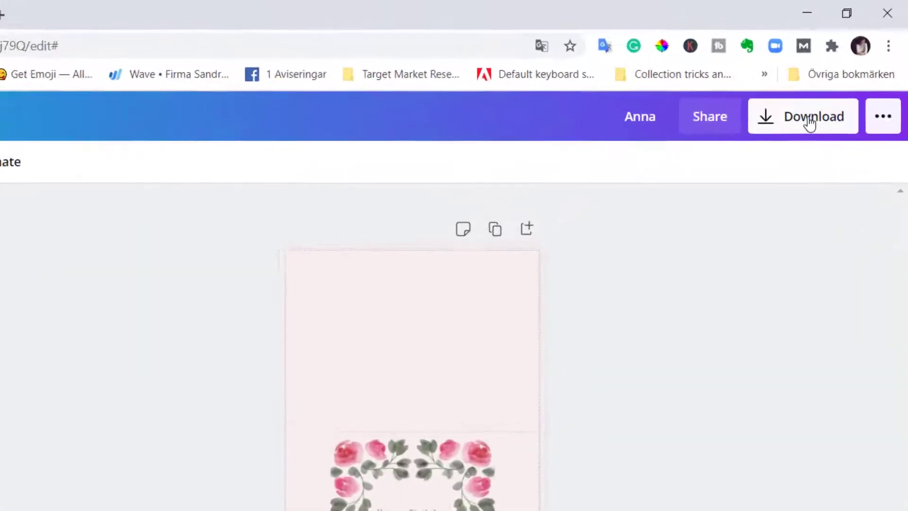
left_click(837, 78)
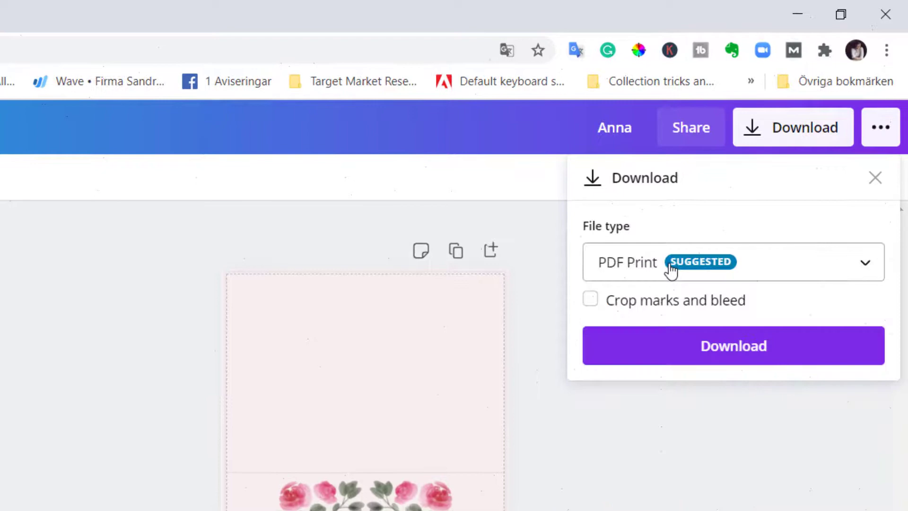
left_click(687, 299)
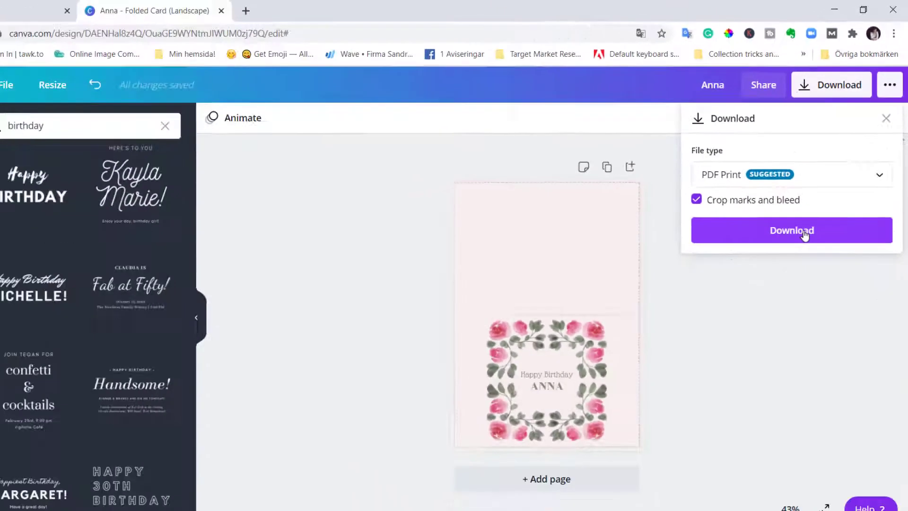
left_click(753, 350)
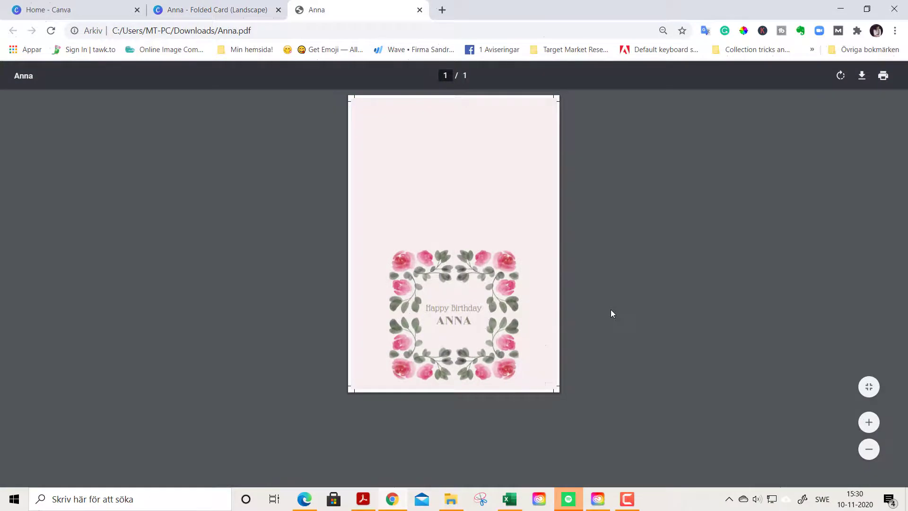